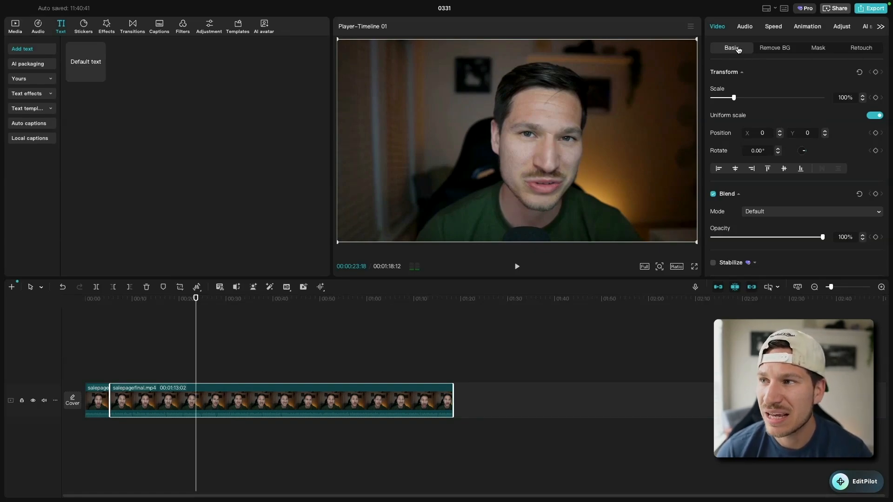
- Add a scale keyframe at 100% at the very start of the first salepagefinal clip
{"action": "scroll", "coordinate": [775, 118], "scroll_direction": "down", "scroll_amount": 3}
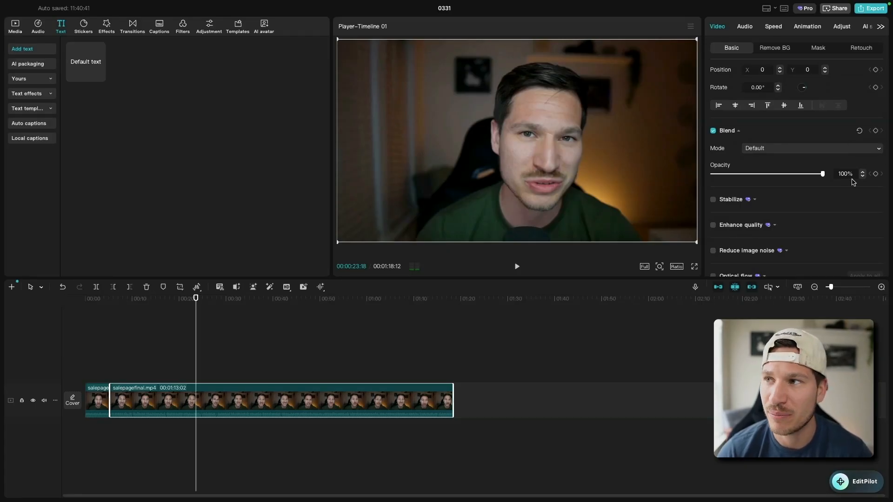
{"action": "scroll", "coordinate": [854, 181], "scroll_direction": "up", "scroll_amount": 3}
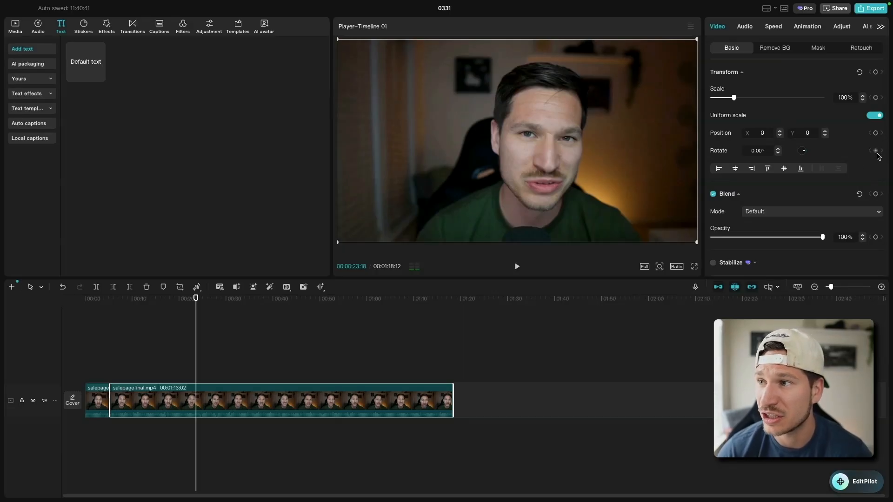
{"action": "scroll", "coordinate": [878, 170], "scroll_direction": "down", "scroll_amount": 3}
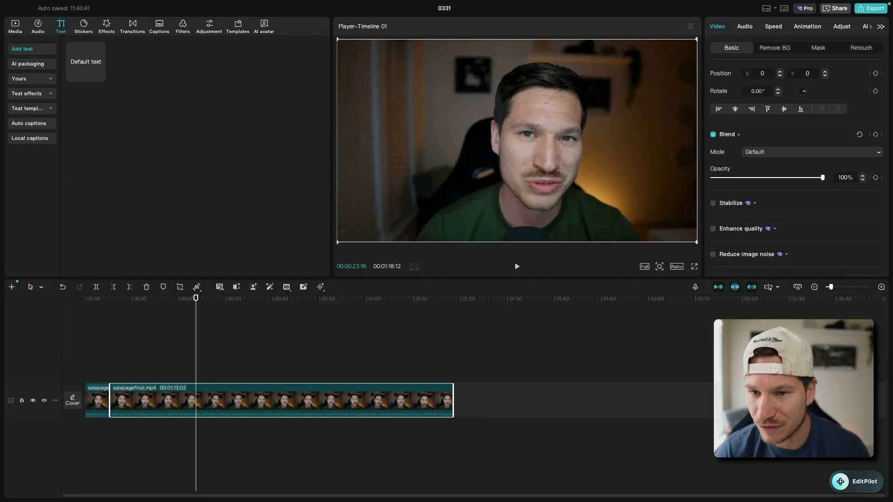
{"action": "left_click", "coordinate": [87, 300]}
{"action": "left_click", "coordinate": [99, 400]}
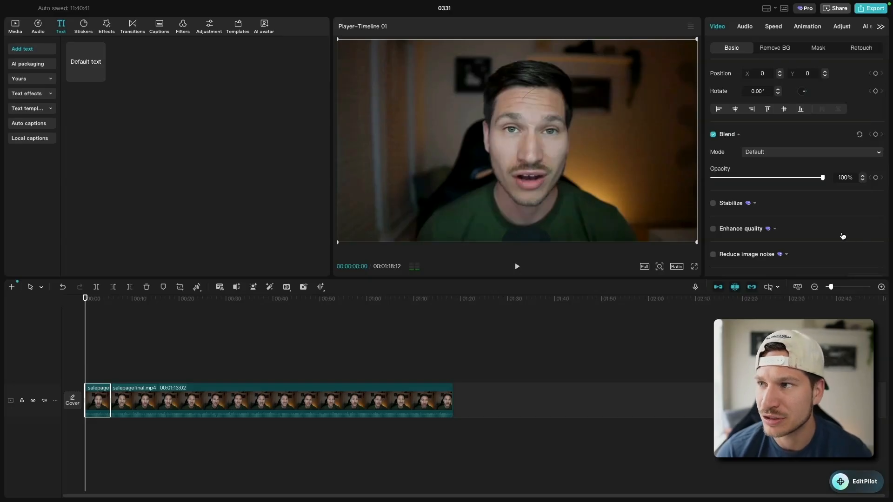
{"action": "scroll", "coordinate": [806, 184], "scroll_direction": "up", "scroll_amount": 2}
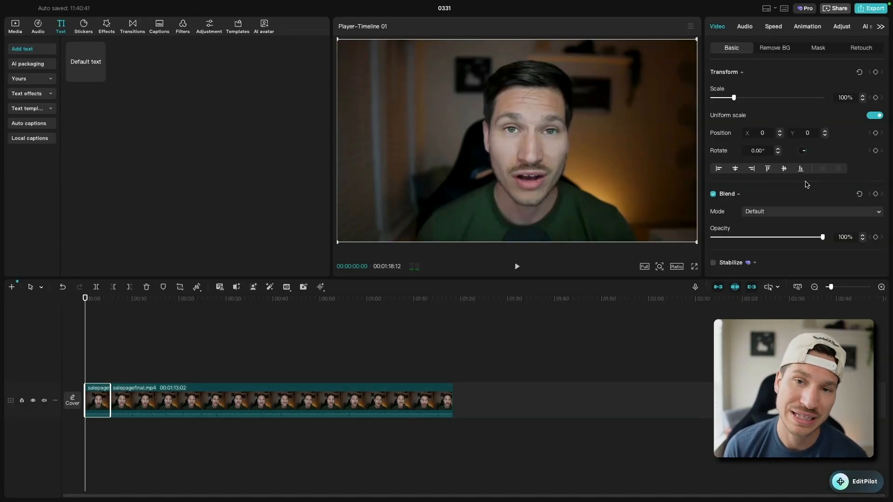
{"action": "left_click", "coordinate": [876, 98]}
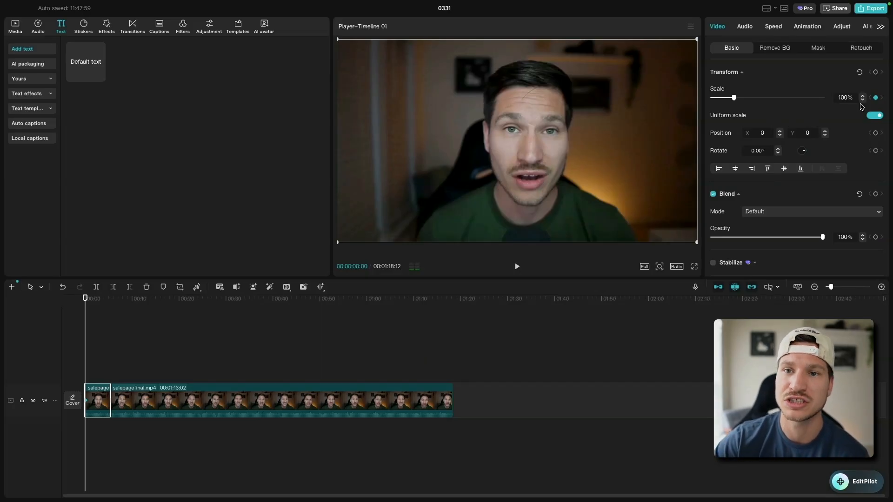
- Add a second scale keyframe at the end of the first clip and raise its scale to 130%
{"action": "left_click", "coordinate": [109, 305]}
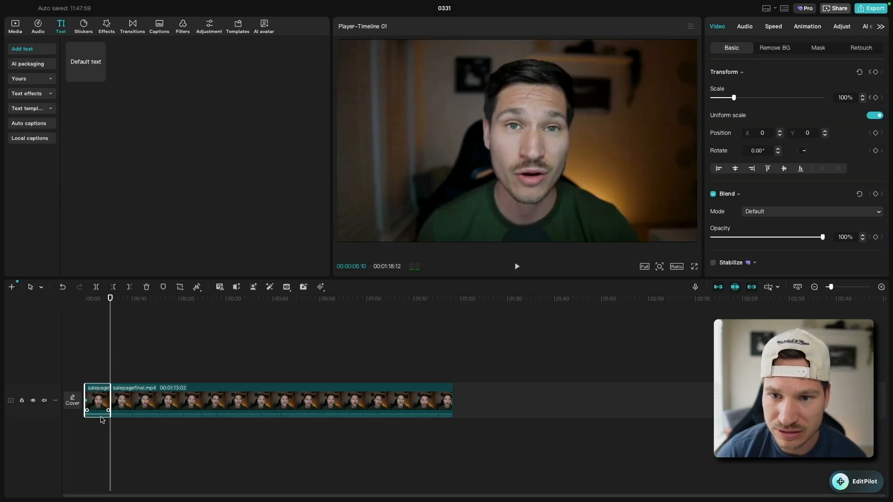
{"action": "left_click", "coordinate": [875, 98]}
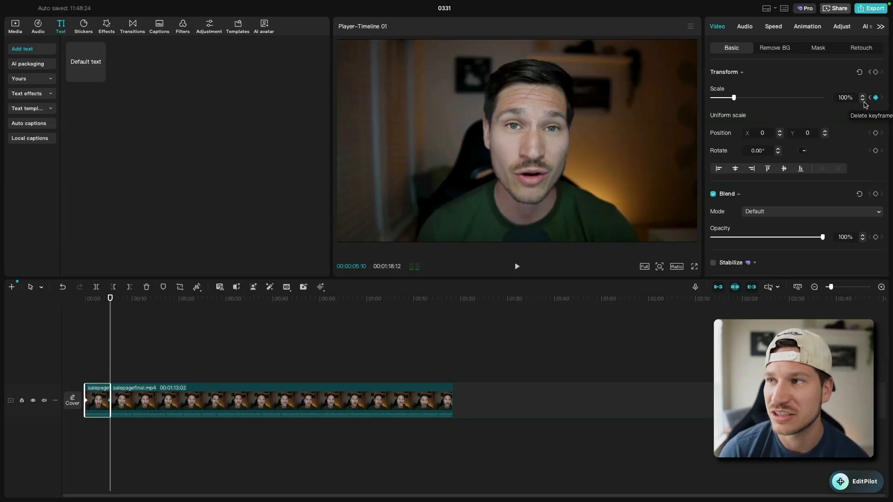
{"action": "left_click_drag", "start_coordinate": [734, 99], "coordinate": [741, 99]}
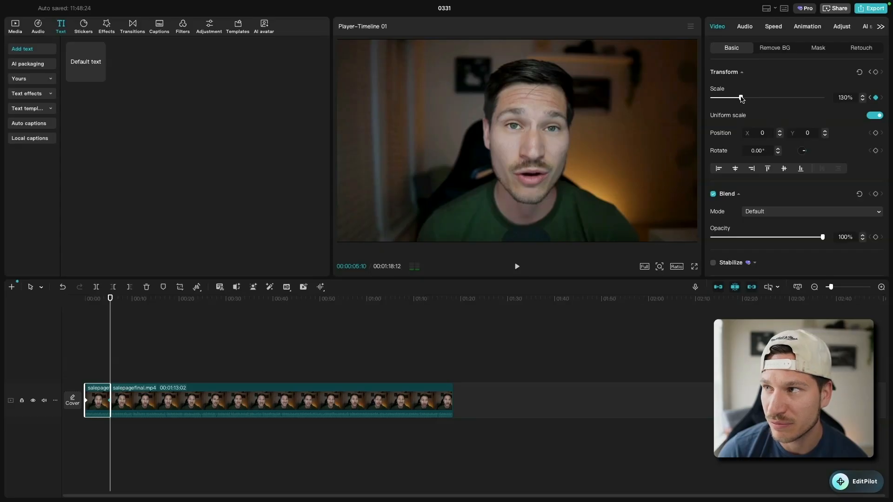
- Play back the first clip from its start to check the slow zoom-in
{"action": "left_click", "coordinate": [83, 302]}
{"action": "left_click", "coordinate": [516, 266]}
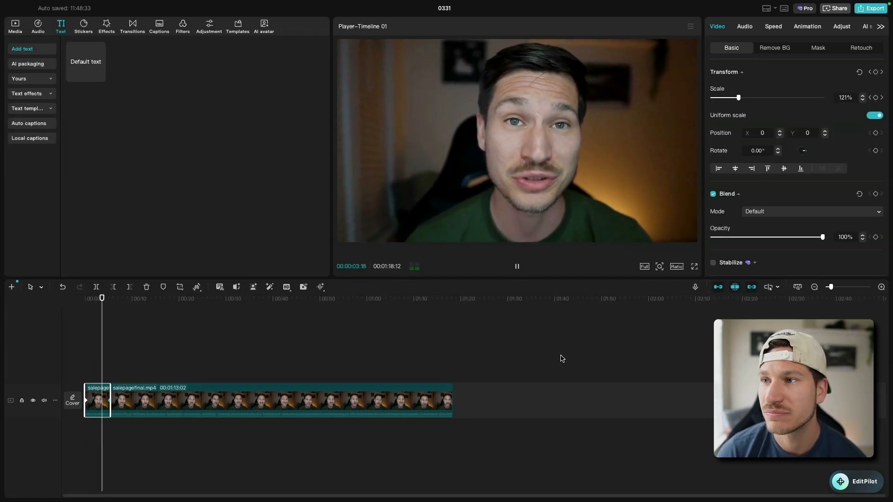
{"action": "left_click", "coordinate": [515, 265]}
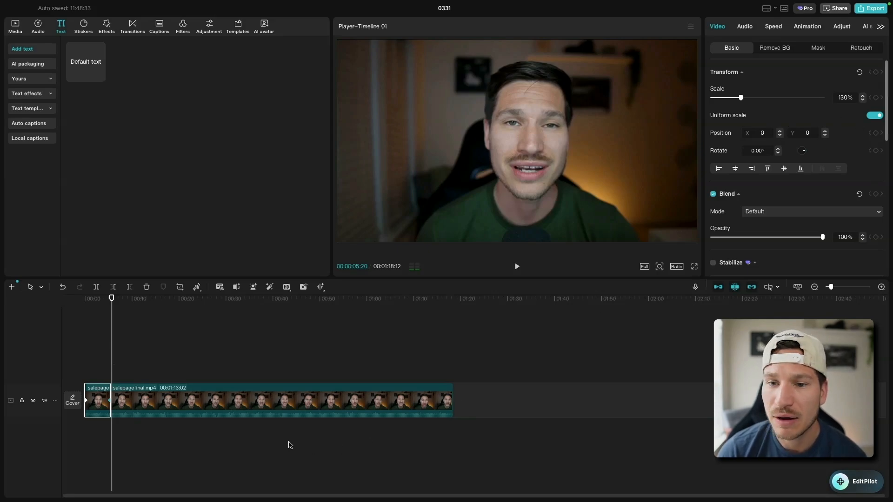
- Delete the scale keyframe at the end of the first clip and return to the start of the timeline
{"action": "left_click", "coordinate": [110, 401]}
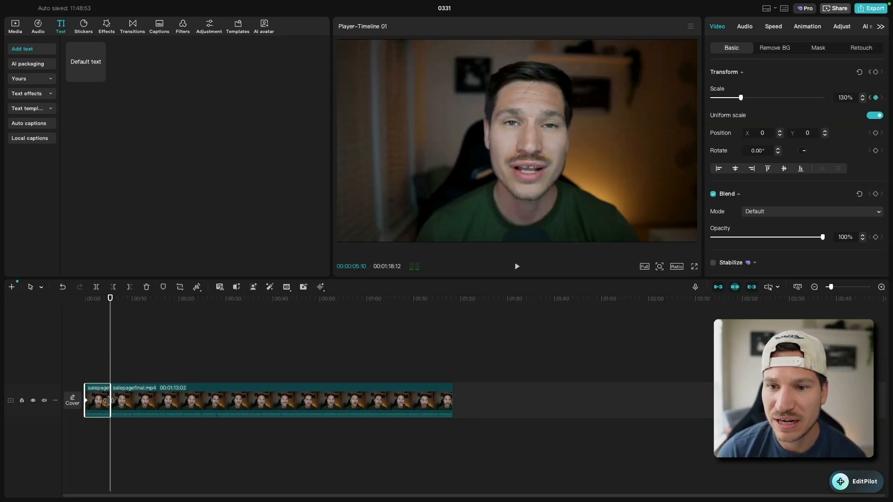
{"action": "left_click", "coordinate": [877, 98]}
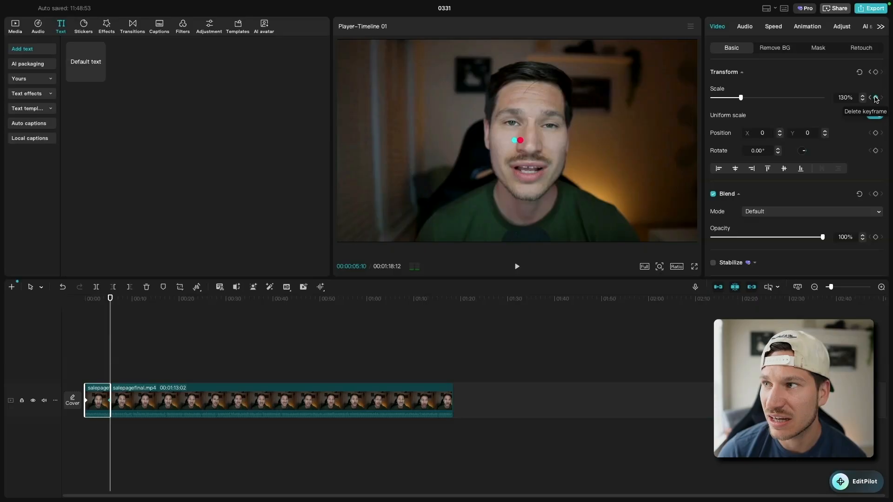
{"action": "left_click", "coordinate": [100, 306]}
{"action": "left_click", "coordinate": [86, 302]}
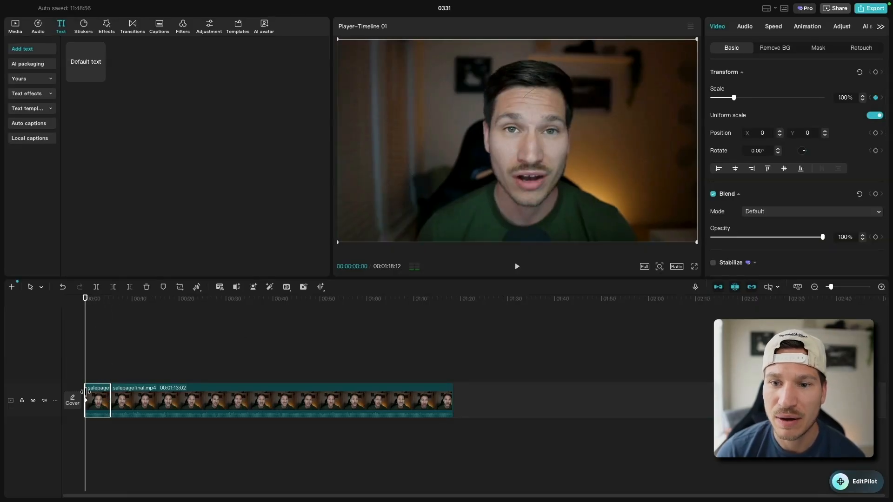
- Add a scale keyframe to the first clip at 00:00:02:08 and increase its scale to about 127%
{"action": "left_click", "coordinate": [95, 298]}
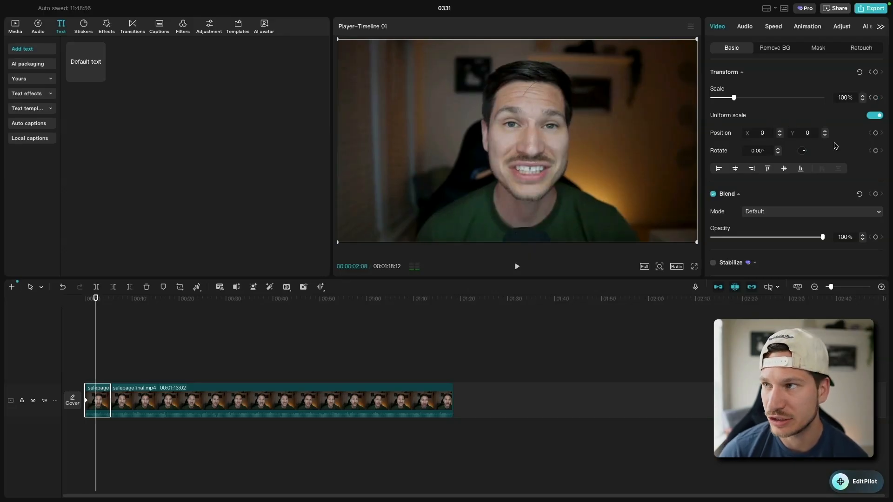
{"action": "left_click", "coordinate": [876, 98]}
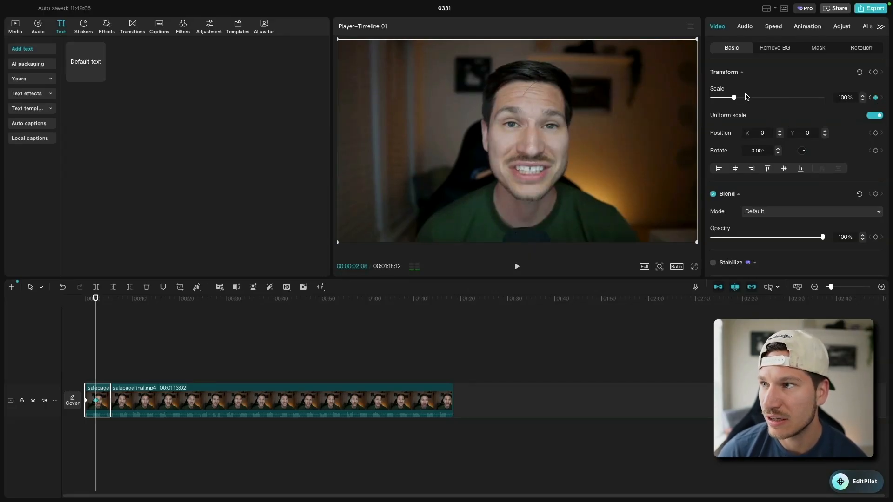
{"action": "left_click_drag", "start_coordinate": [733, 100], "coordinate": [739, 100]}
- Play back the first clip from the beginning to check the faster zoom
{"action": "left_click", "coordinate": [86, 300]}
{"action": "left_click", "coordinate": [516, 268]}
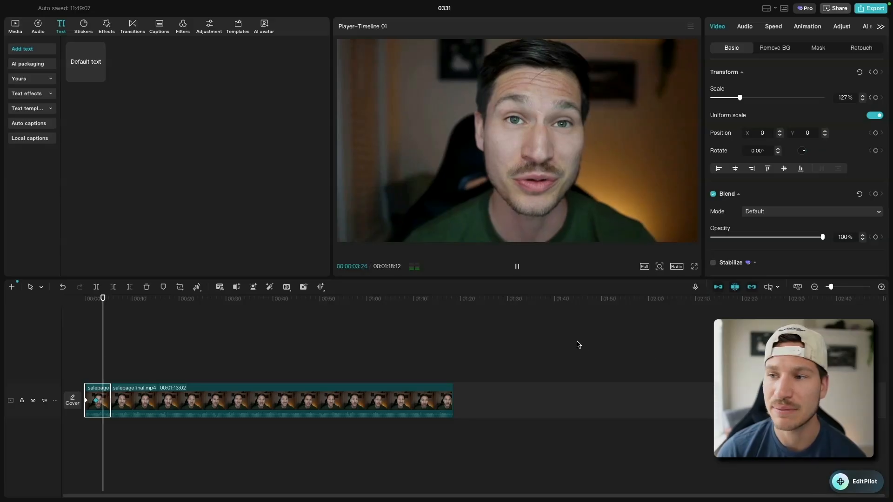
{"action": "left_click", "coordinate": [517, 267]}
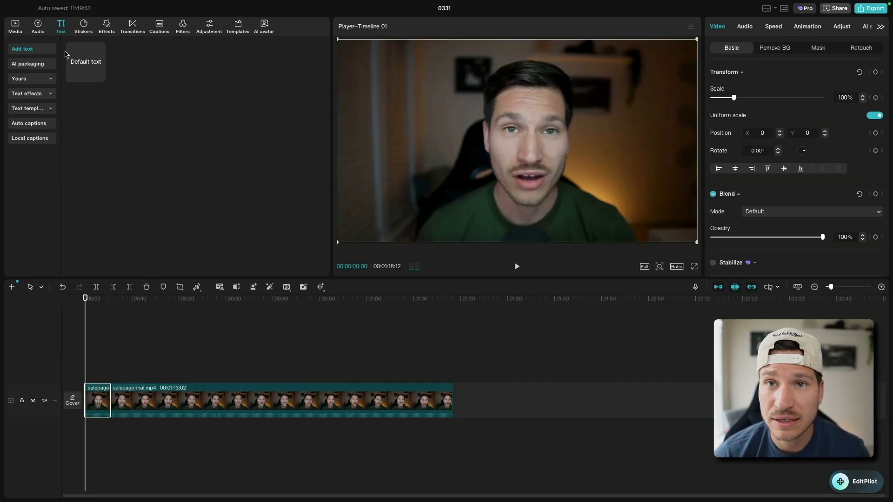
- Add a default text layer above the first clip reading "Special opportunity" and move it near the bottom of the frame, about Y -821
{"action": "mouse_move", "coordinate": [92, 69]}
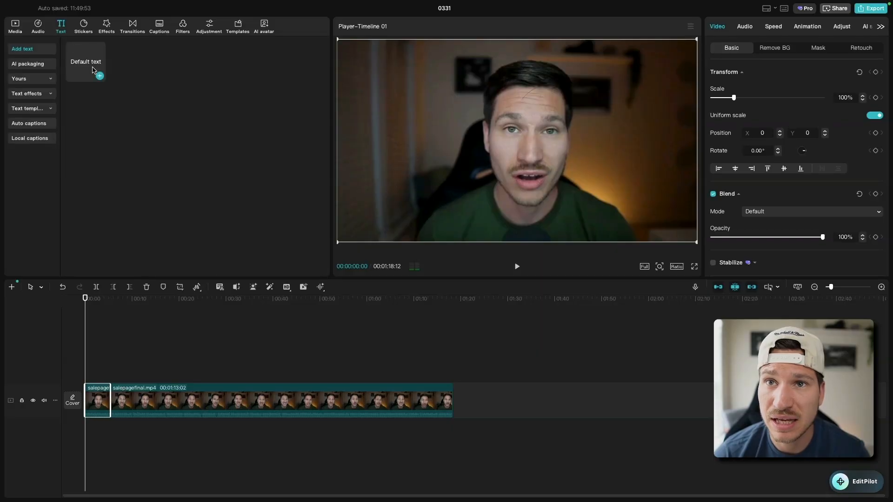
{"action": "left_click_drag", "start_coordinate": [86, 64], "coordinate": [91, 375]}
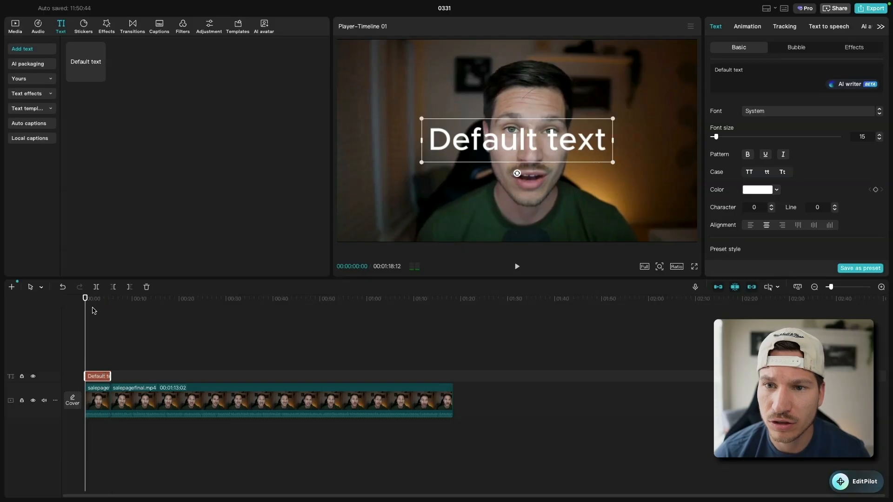
{"action": "double_click", "coordinate": [491, 145]}
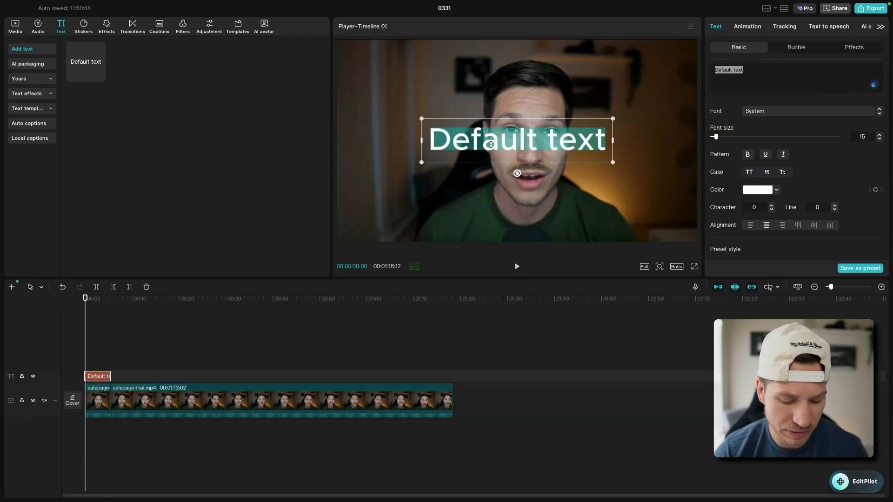
{"action": "type", "text": "Special"}
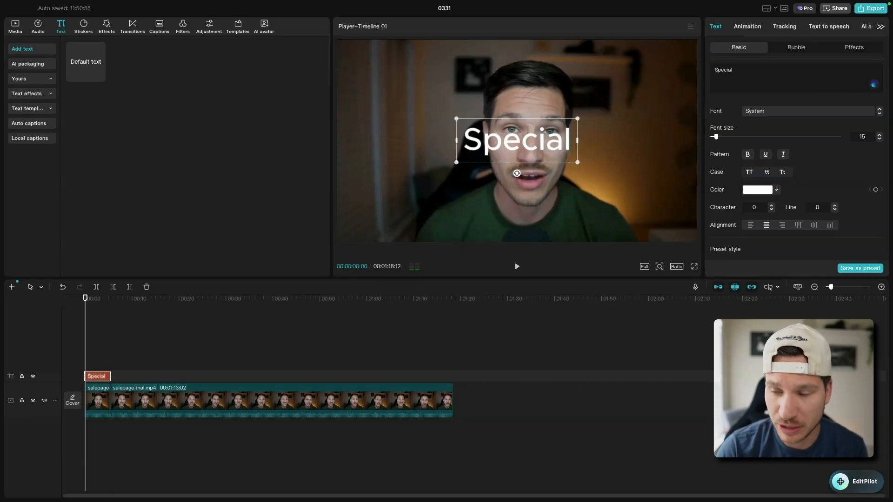
{"action": "type", "text": " opportuni"}
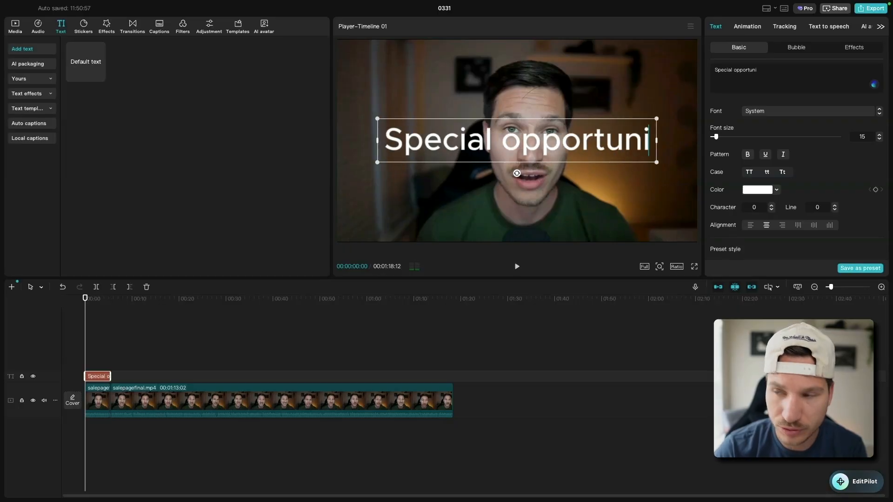
{"action": "type", "text": "ty"}
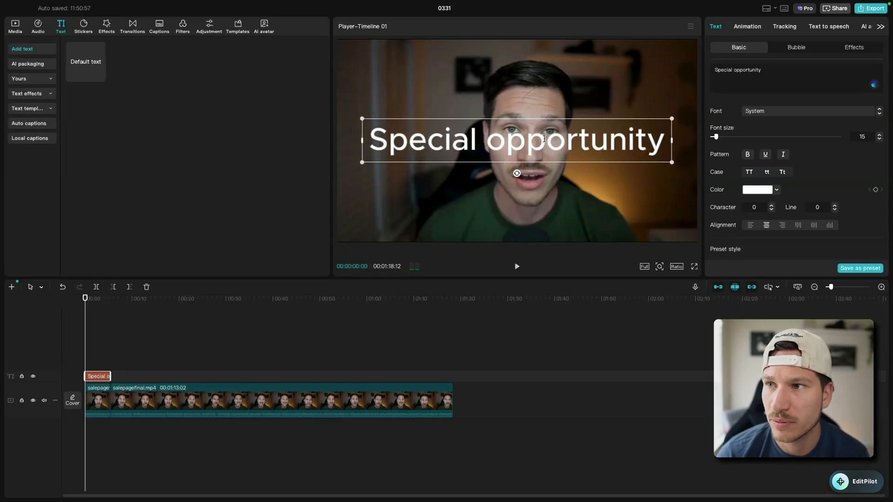
{"action": "left_click_drag", "start_coordinate": [565, 147], "coordinate": [563, 225]}
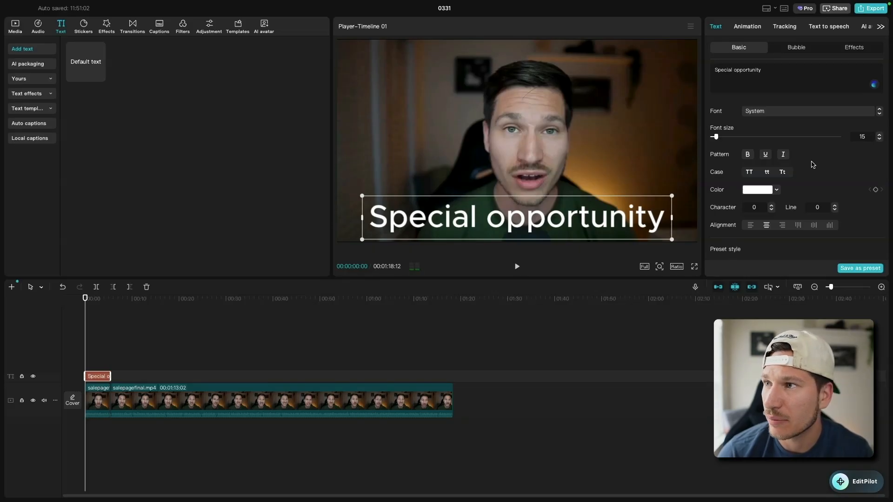
- Add an opacity keyframe at the start of the "Special opportunity" text and set its opacity to 0%
{"action": "scroll", "coordinate": [820, 176], "scroll_direction": "down", "scroll_amount": 1}
{"action": "scroll", "coordinate": [819, 170], "scroll_direction": "up", "scroll_amount": 1}
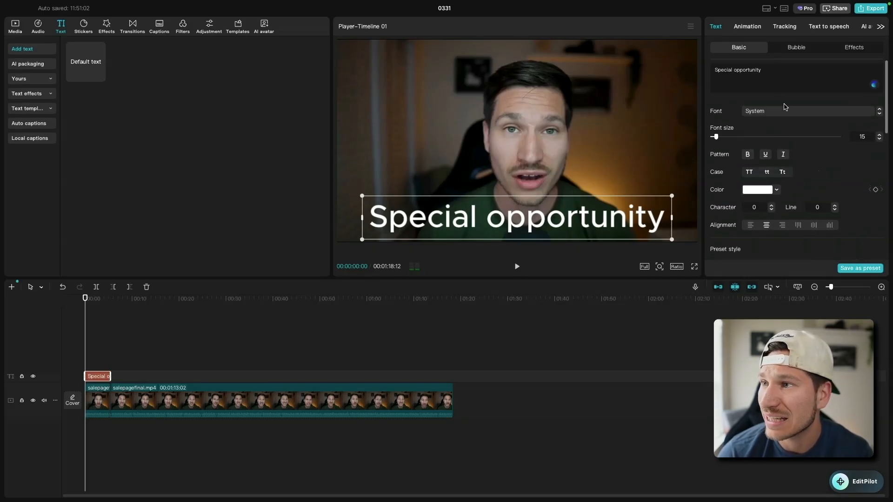
{"action": "scroll", "coordinate": [745, 140], "scroll_direction": "down", "scroll_amount": 2}
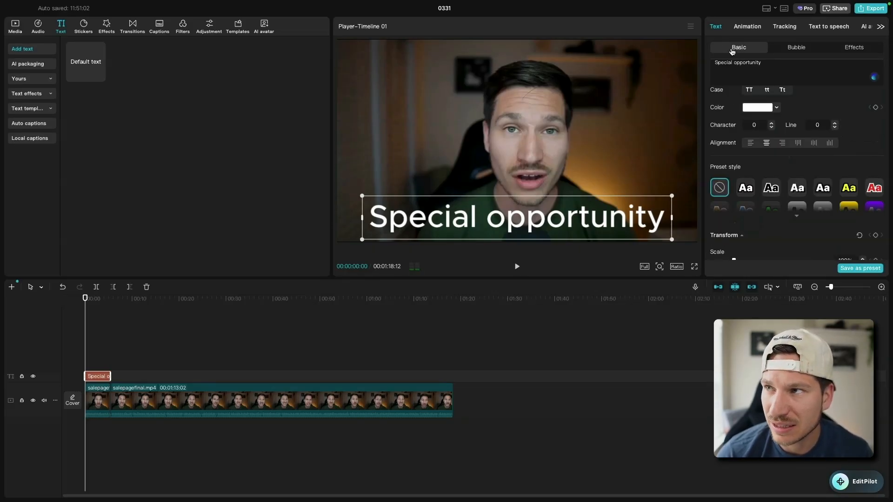
{"action": "scroll", "coordinate": [857, 221], "scroll_direction": "down", "scroll_amount": 4}
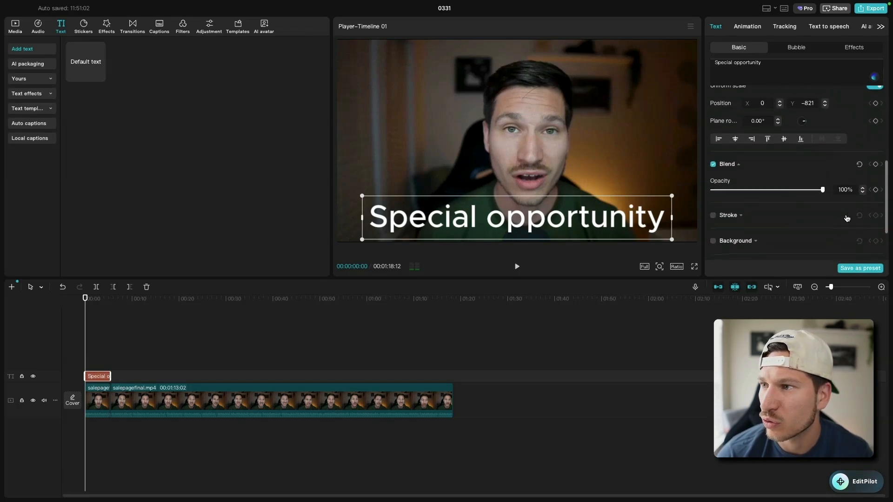
{"action": "scroll", "coordinate": [836, 151], "scroll_direction": "up", "scroll_amount": 1}
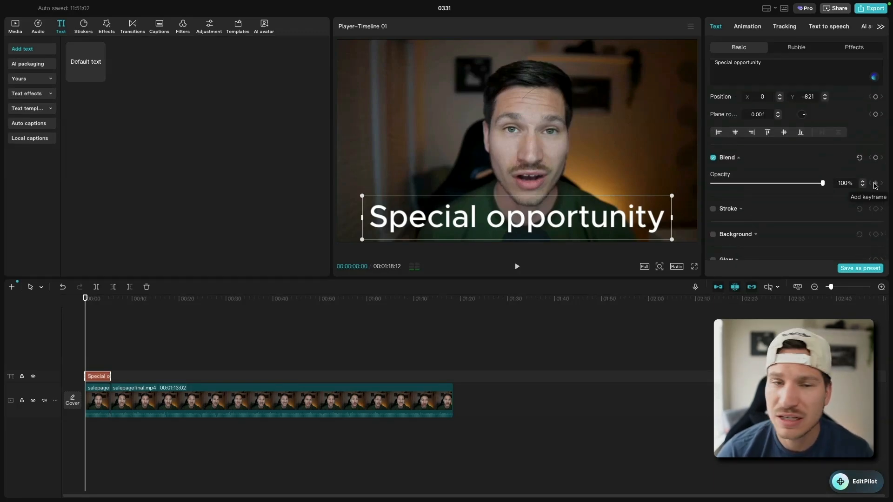
{"action": "left_click", "coordinate": [876, 184]}
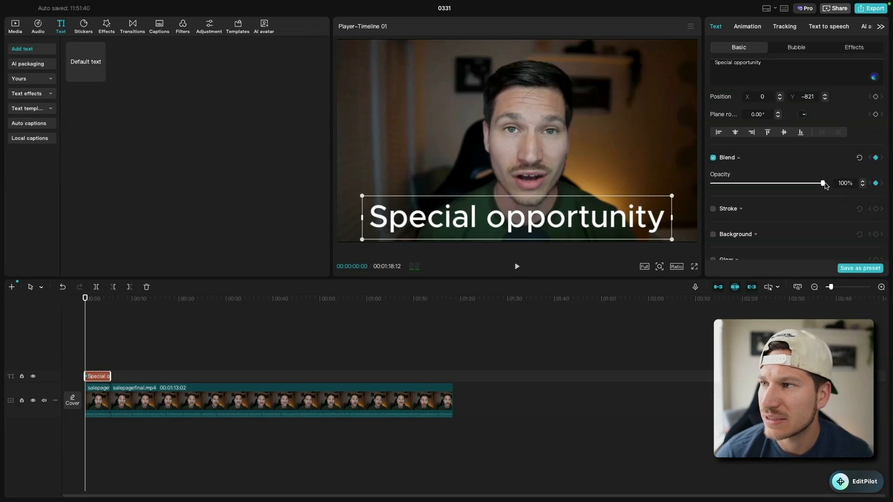
{"action": "left_click_drag", "start_coordinate": [823, 185], "coordinate": [699, 192]}
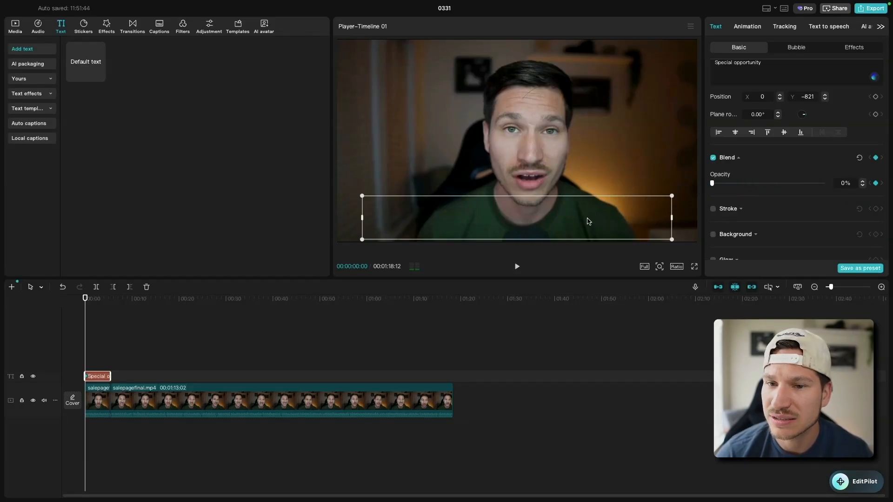
- Move the invisible text to the upper part of the frame at about Y 692 and add a position keyframe at its start
{"action": "left_click_drag", "start_coordinate": [524, 225], "coordinate": [543, 80]}
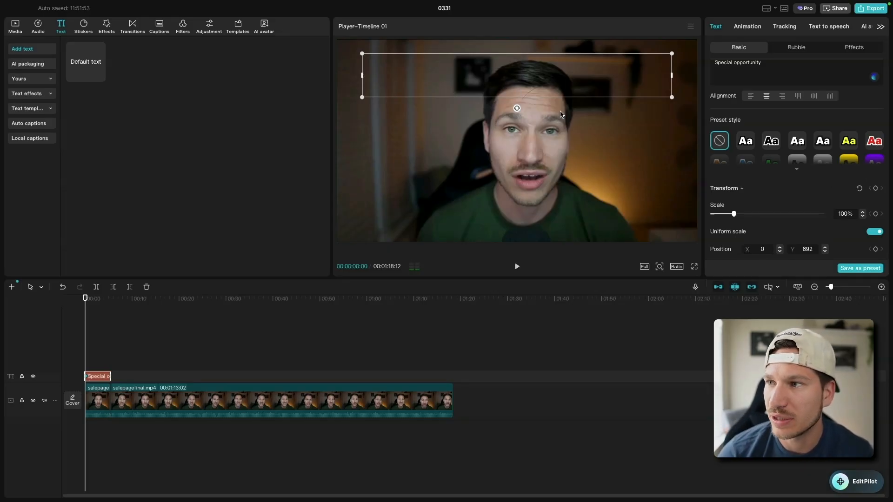
{"action": "scroll", "coordinate": [790, 210], "scroll_direction": "down", "scroll_amount": 3}
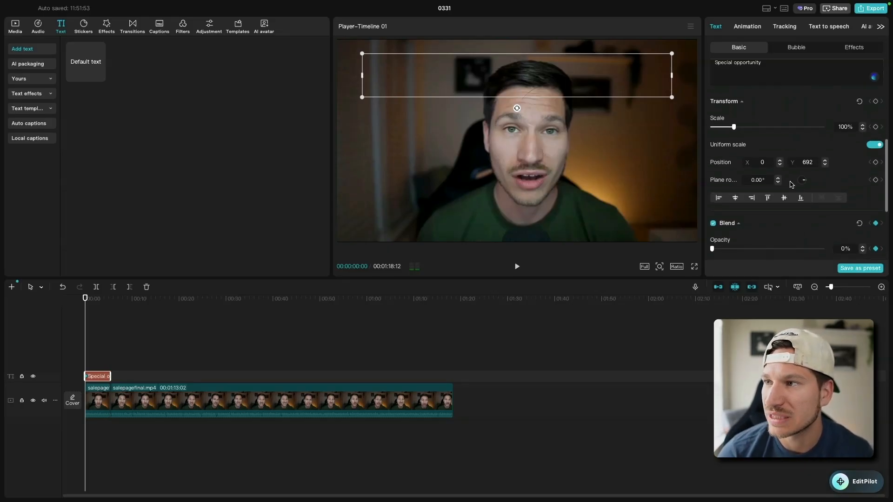
{"action": "left_click", "coordinate": [876, 163]}
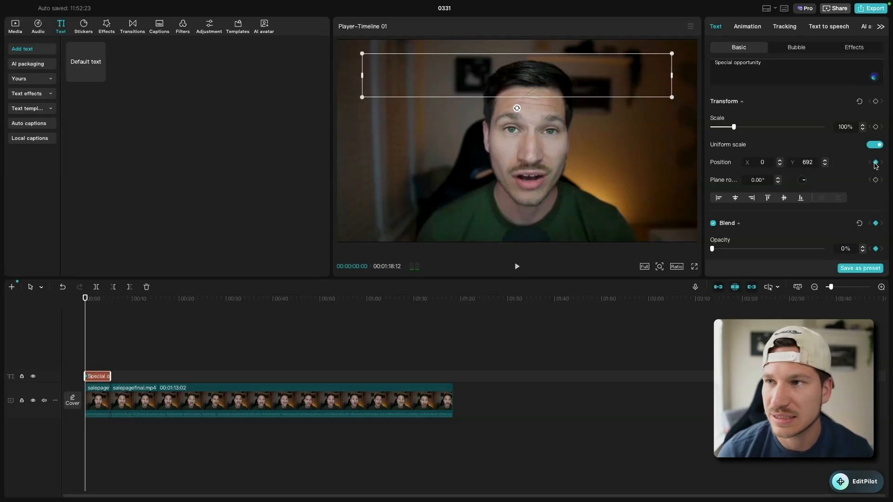
{"action": "left_click", "coordinate": [94, 303]}
{"action": "left_click_drag", "start_coordinate": [94, 305], "coordinate": [84, 304]}
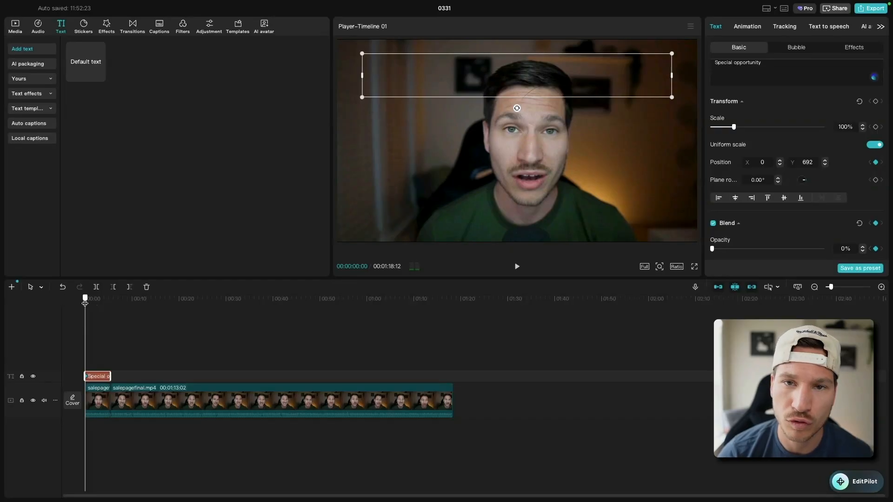
- At about 00:00:01:17, move the "Special opportunity" text to the lower part of the frame, about Y -736, and set its opacity to 100%
{"action": "left_click_drag", "start_coordinate": [85, 303], "coordinate": [93, 304]}
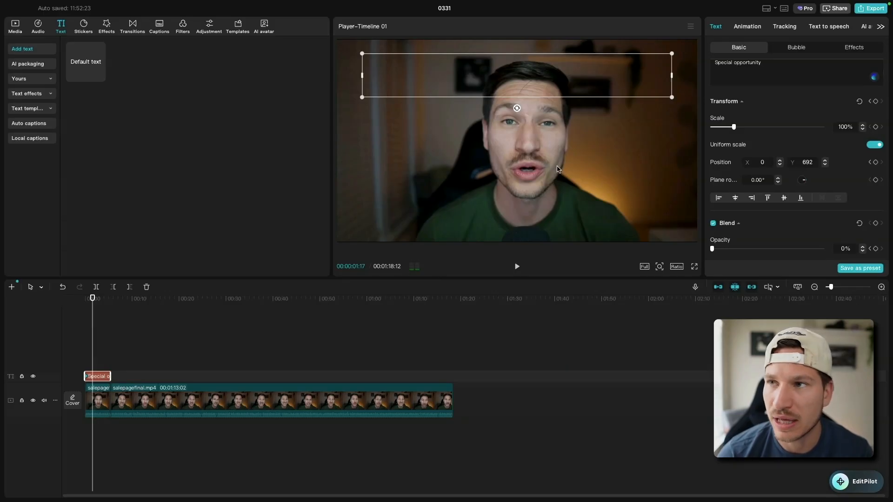
{"action": "left_click_drag", "start_coordinate": [558, 88], "coordinate": [559, 218]}
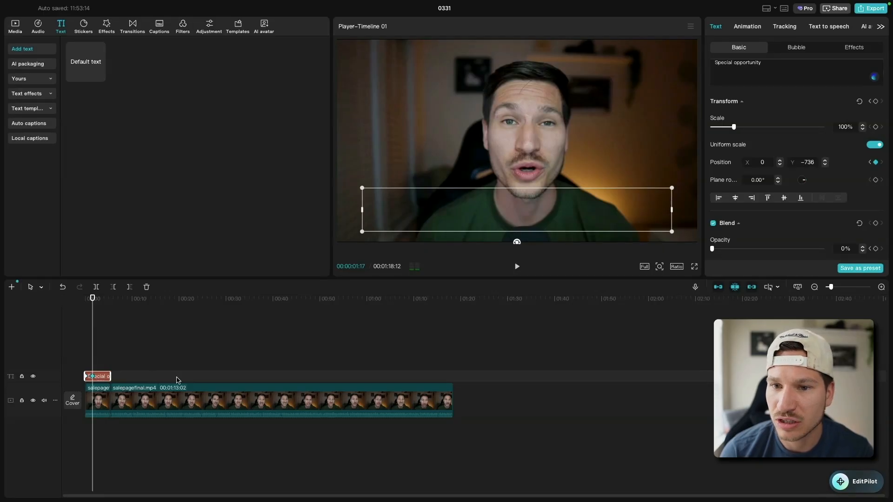
{"action": "left_click_drag", "start_coordinate": [715, 251], "coordinate": [835, 254]}
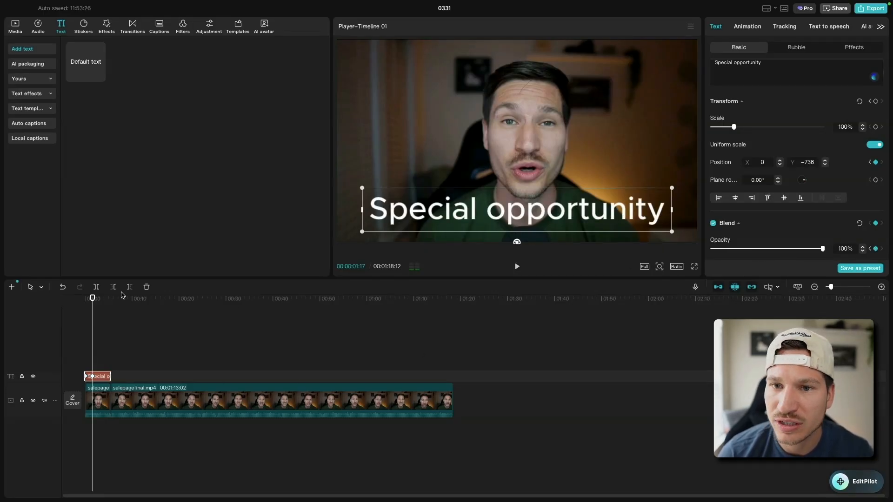
- Play back the "Special opportunity" text animation from the beginning and delete the text layer
{"action": "left_click", "coordinate": [86, 299]}
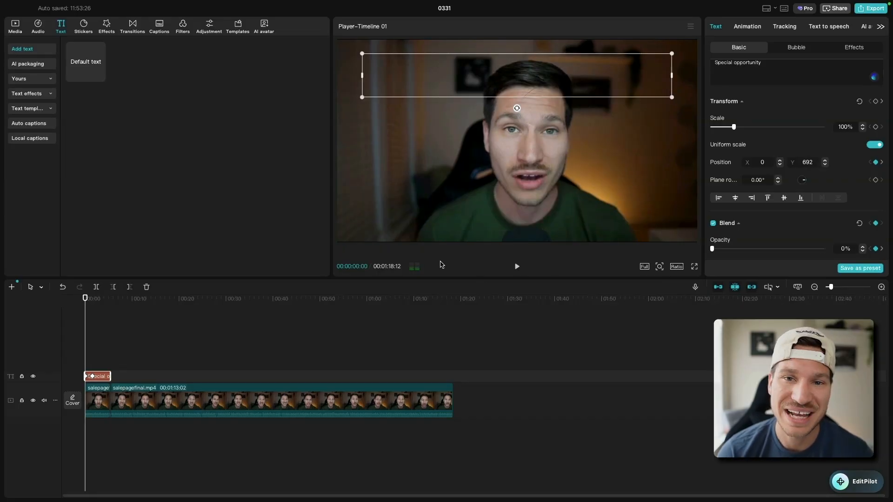
{"action": "left_click", "coordinate": [517, 267]}
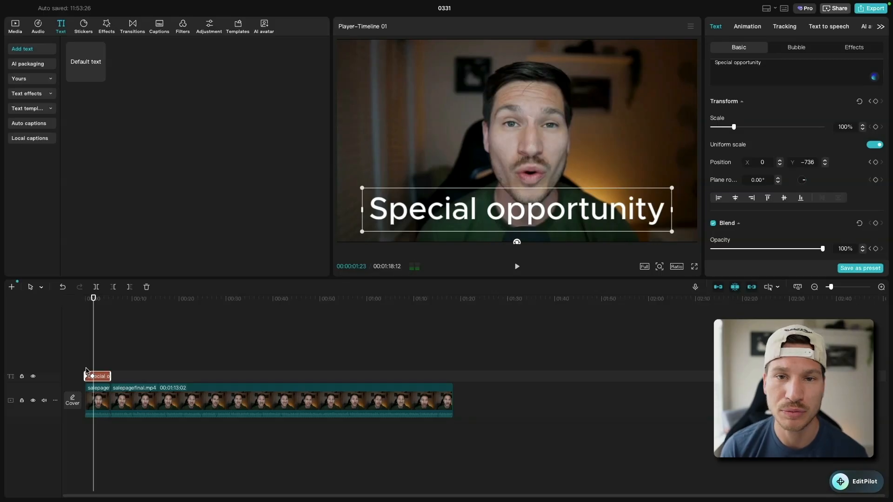
{"action": "key", "text": "Delete"}
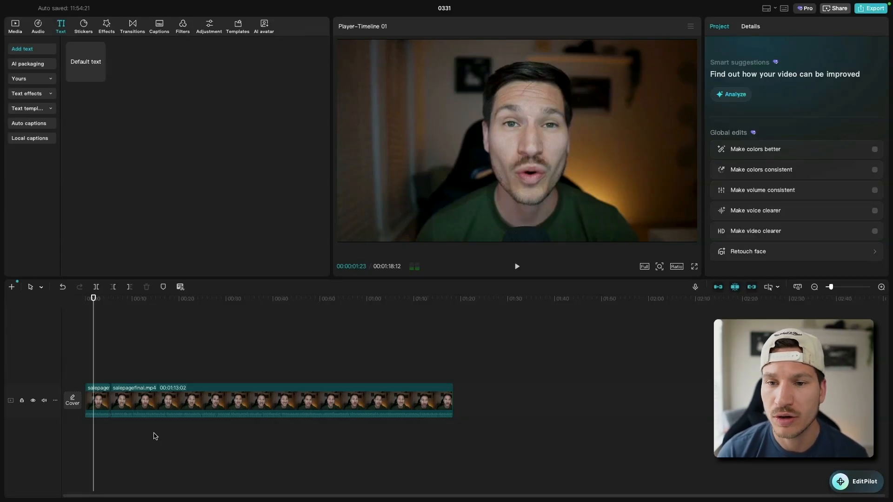
- Add scale and opacity keyframes to the first clip at about 00:00:03:29
{"action": "left_click", "coordinate": [103, 298]}
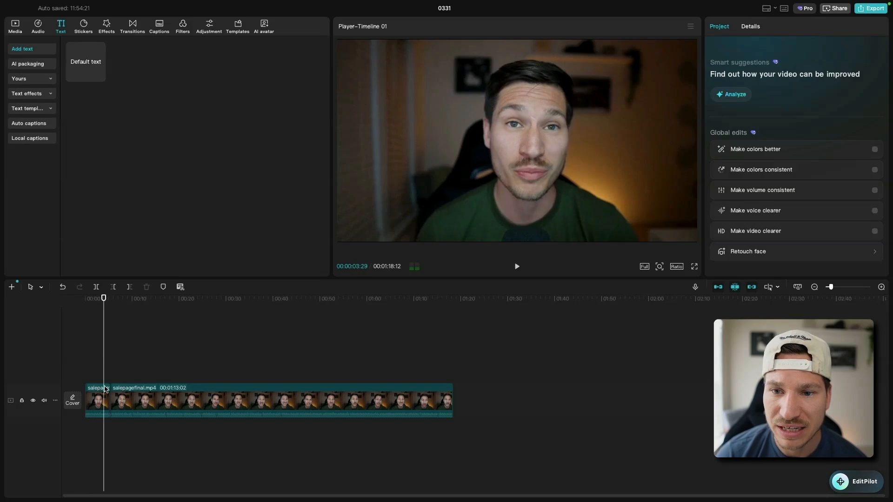
{"action": "left_click", "coordinate": [103, 399]}
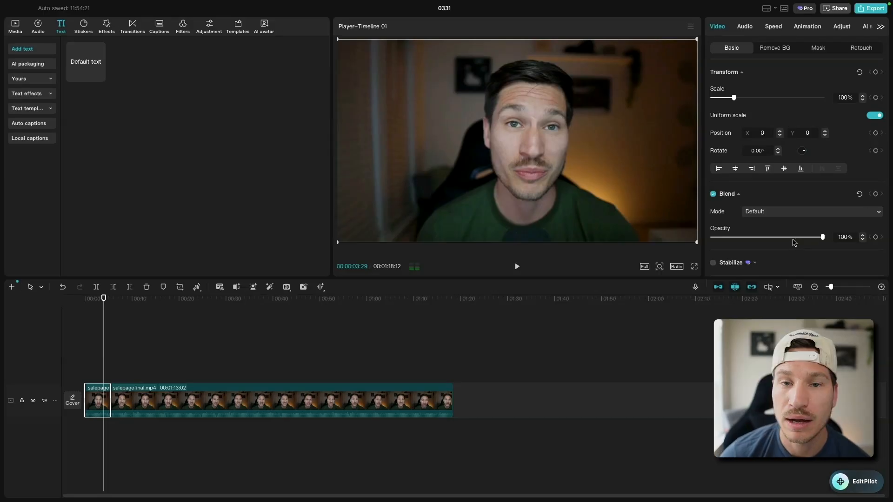
{"action": "left_click", "coordinate": [875, 97]}
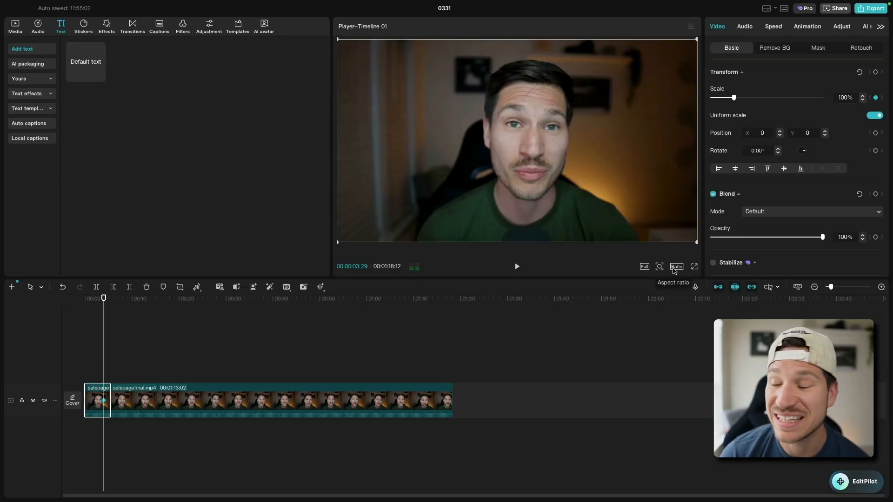
{"action": "left_click", "coordinate": [875, 237]}
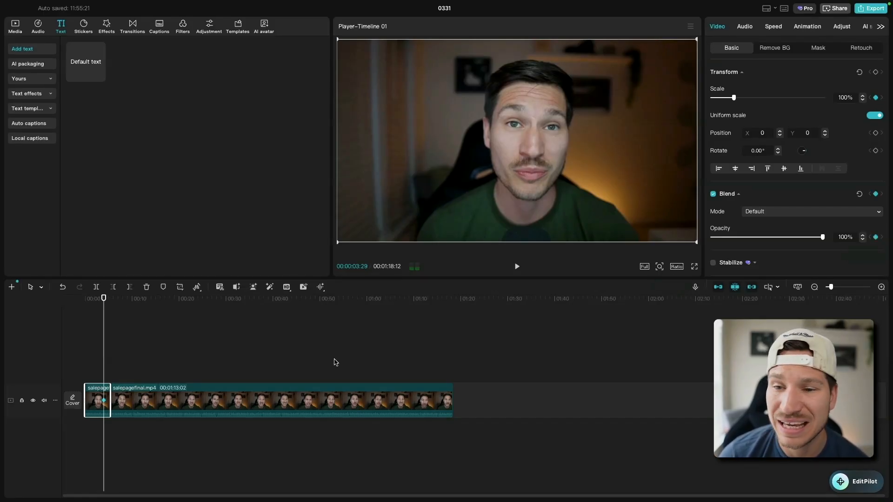
- At the end of the first clip, about 00:00:05:10, set keyframes with the scale at 142% and the opacity at 0%
{"action": "left_click", "coordinate": [110, 299]}
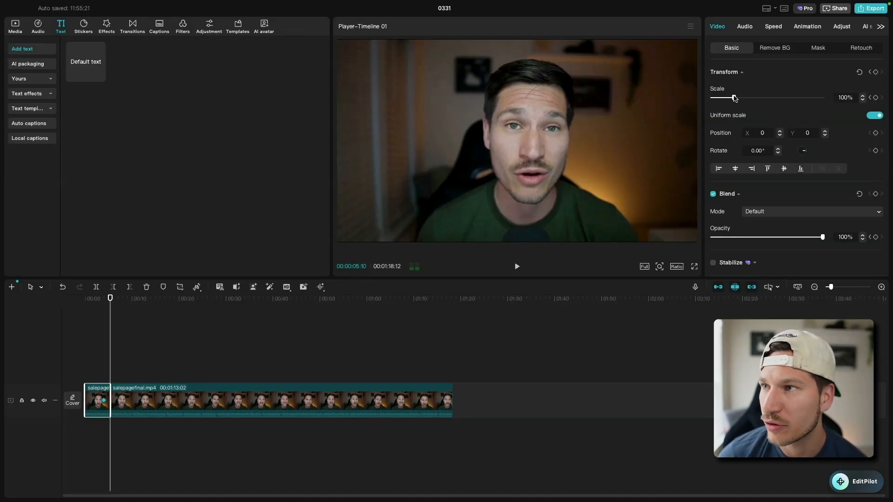
{"action": "left_click_drag", "start_coordinate": [733, 98], "coordinate": [743, 99]}
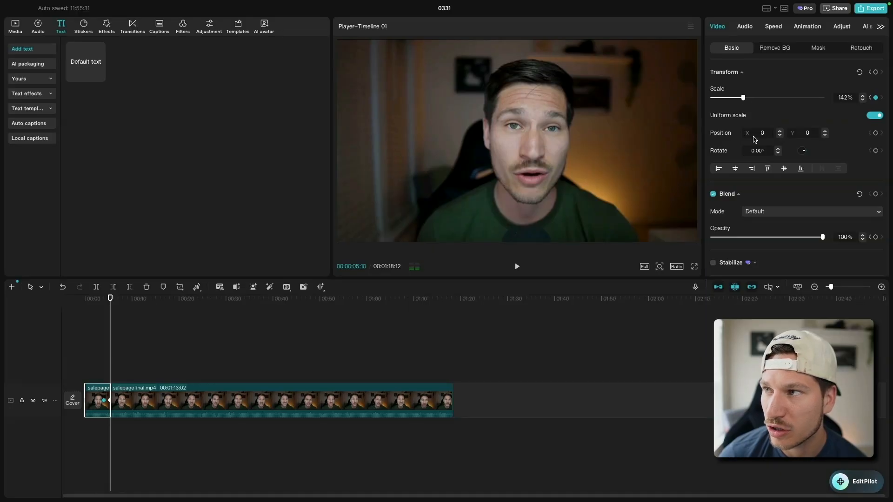
{"action": "left_click", "coordinate": [876, 238]}
{"action": "left_click_drag", "start_coordinate": [822, 237], "coordinate": [684, 250]}
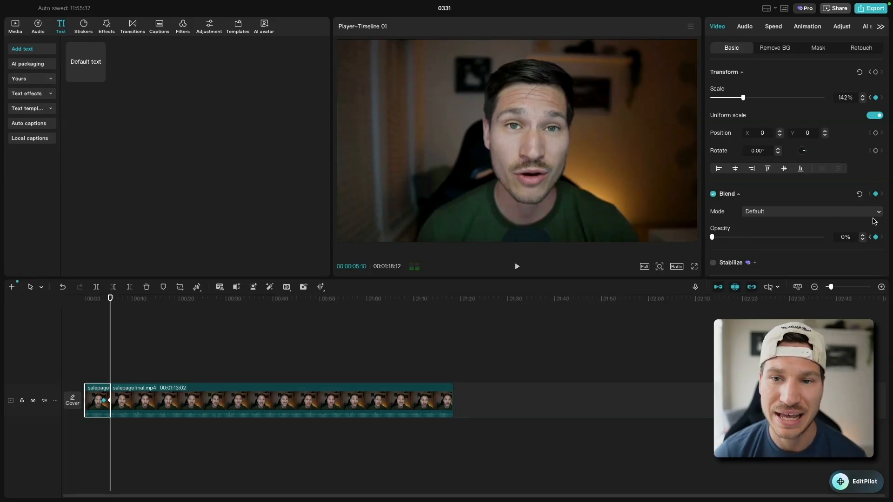
- Play back the first clip from about 00:00:02:19 to check the combined zoom and fade-out
{"action": "left_click", "coordinate": [97, 298]}
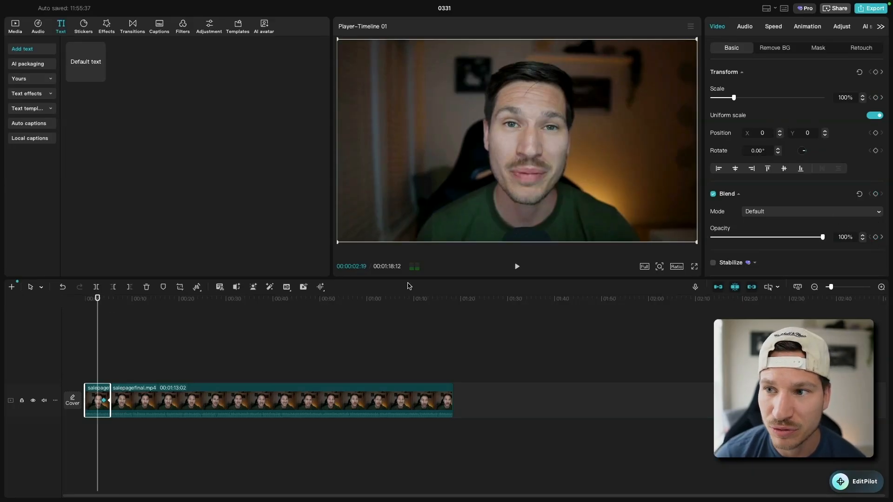
{"action": "left_click", "coordinate": [517, 267]}
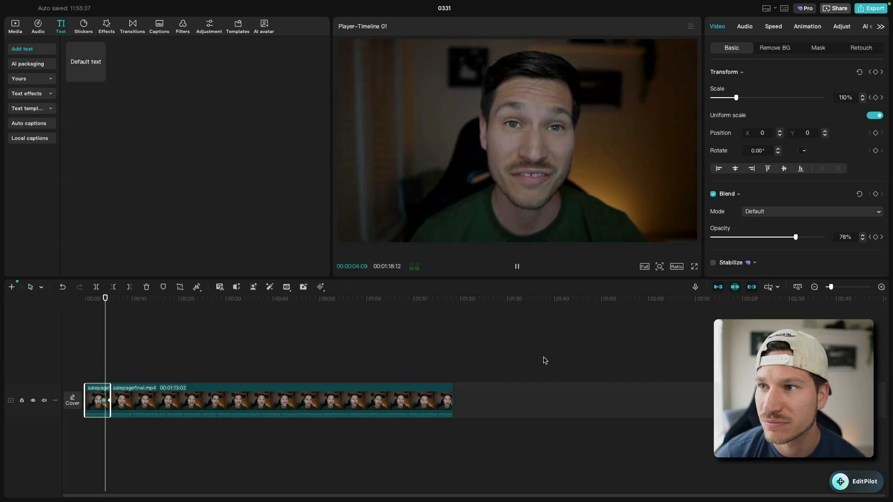
{"action": "left_click", "coordinate": [517, 267]}
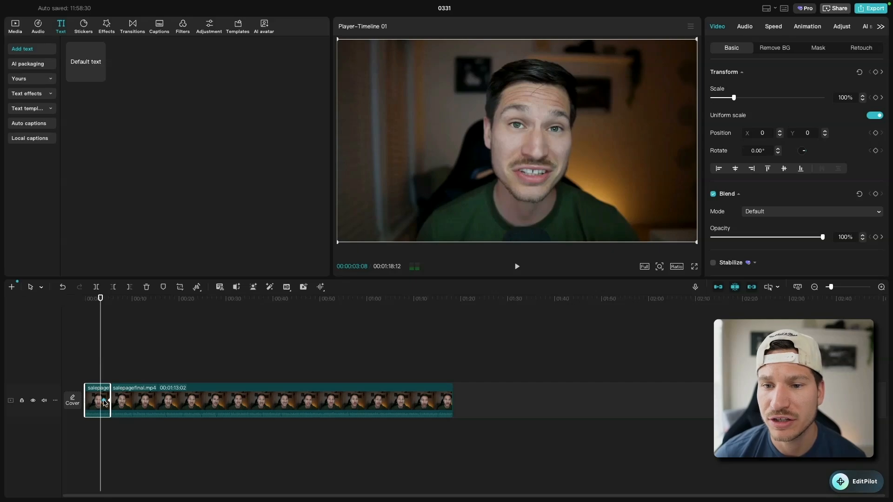
- Apply the Ease In preset curve to the keyframe at the end of the first clip
{"action": "right_click", "coordinate": [107, 403]}
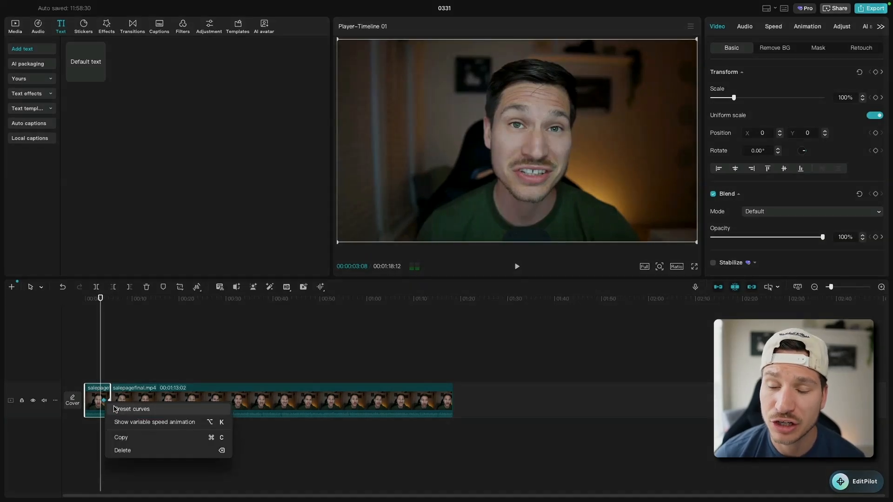
{"action": "left_click", "coordinate": [115, 410]}
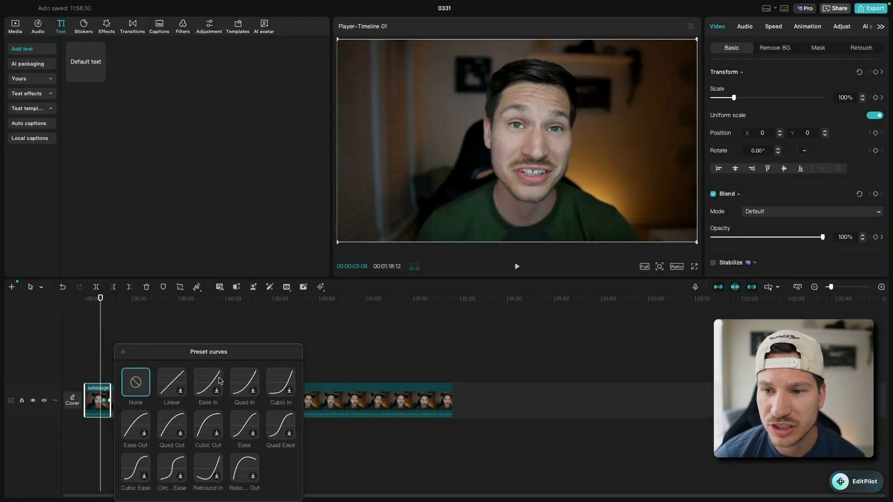
{"action": "left_click", "coordinate": [203, 382]}
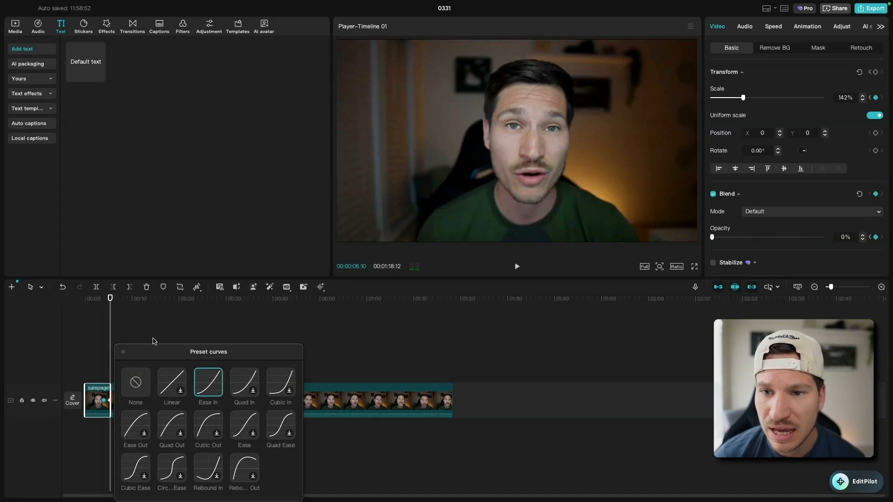
{"action": "left_click", "coordinate": [157, 332]}
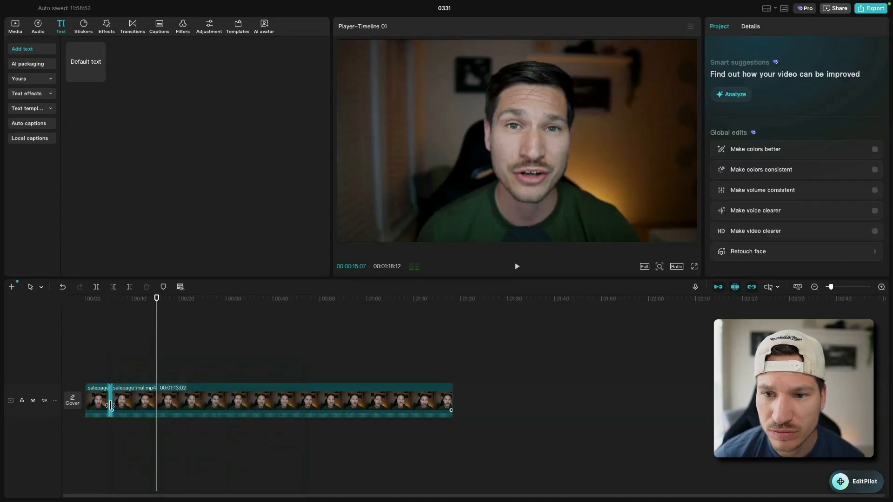
- Change the preset curve of the first clip's end keyframe to Ease Out and play back the zoom and fade
{"action": "left_click", "coordinate": [107, 402]}
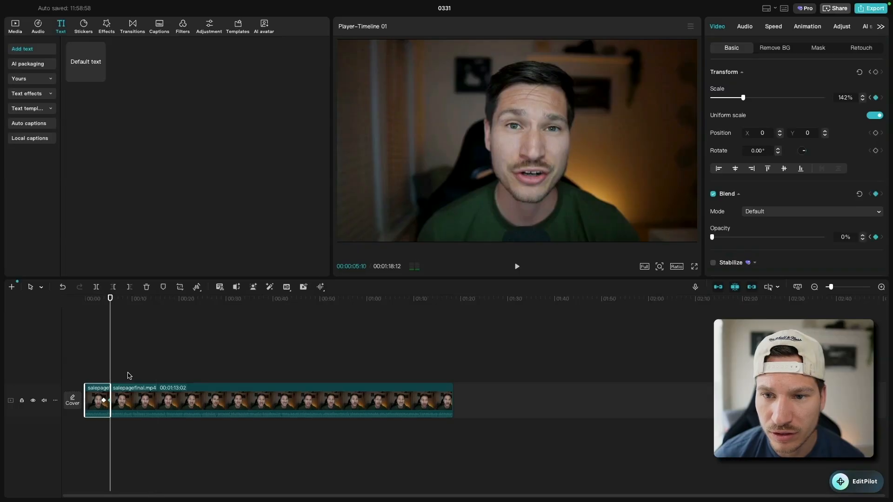
{"action": "right_click", "coordinate": [110, 403]}
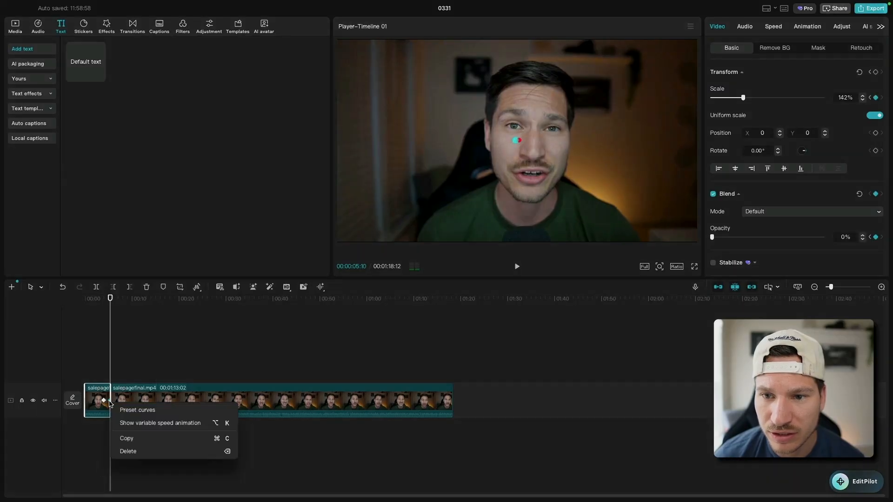
{"action": "left_click", "coordinate": [120, 411]}
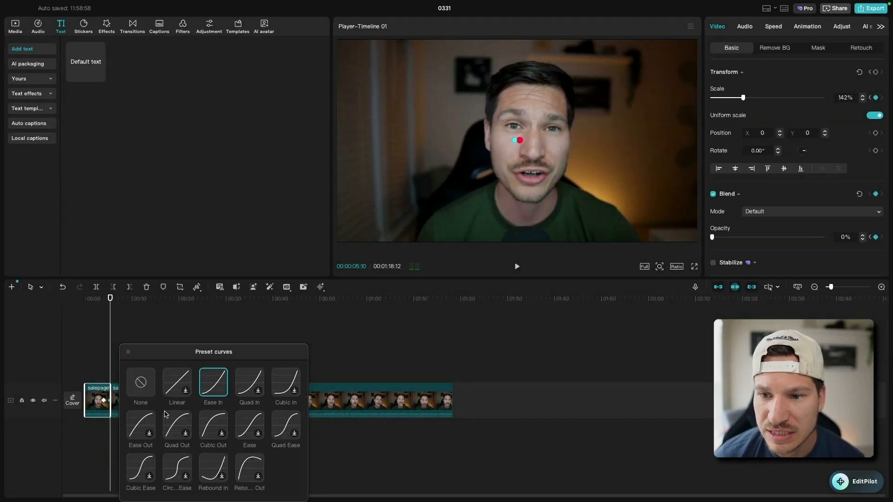
{"action": "left_click", "coordinate": [140, 423]}
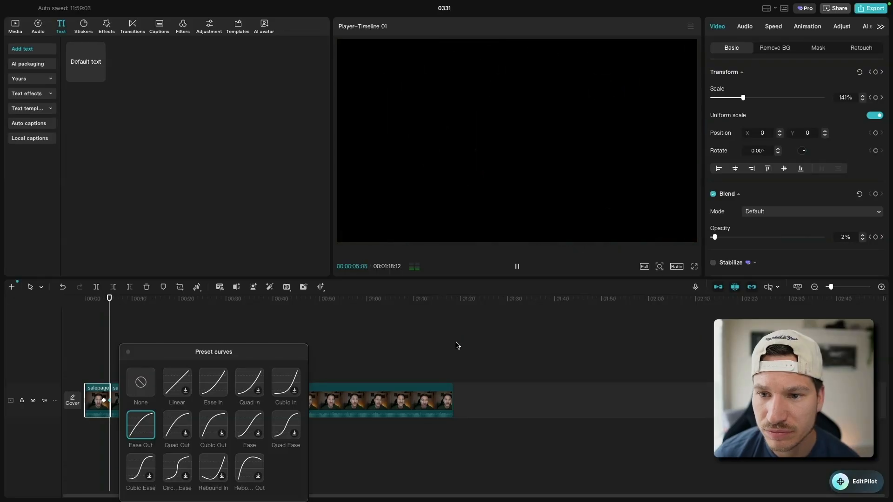
{"action": "left_click", "coordinate": [456, 345]}
{"action": "left_click", "coordinate": [128, 352]}
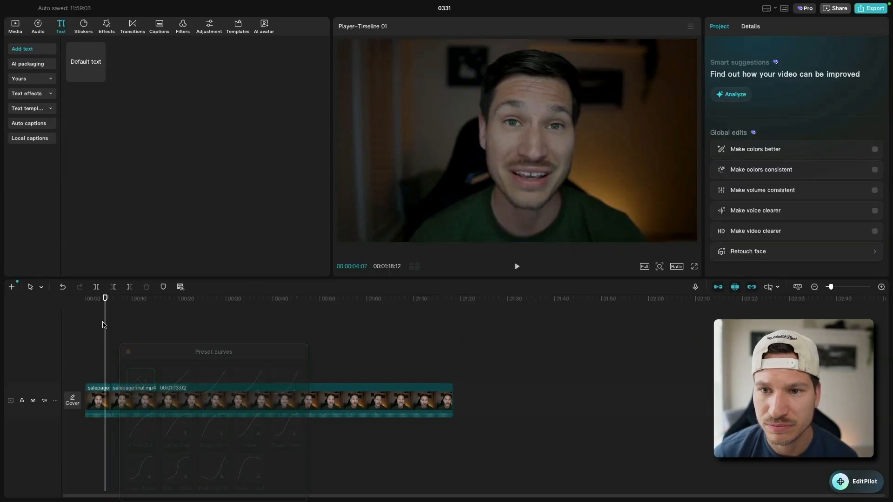
{"action": "key", "text": "space"}
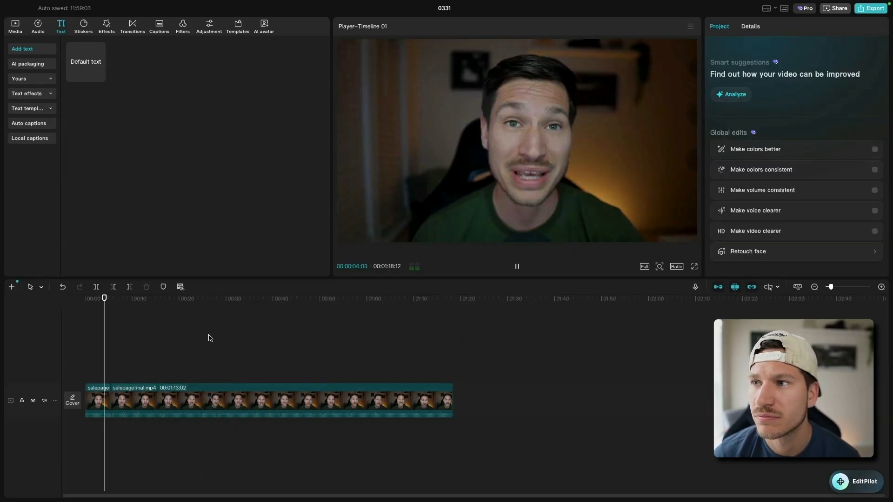
{"action": "key", "text": "space"}
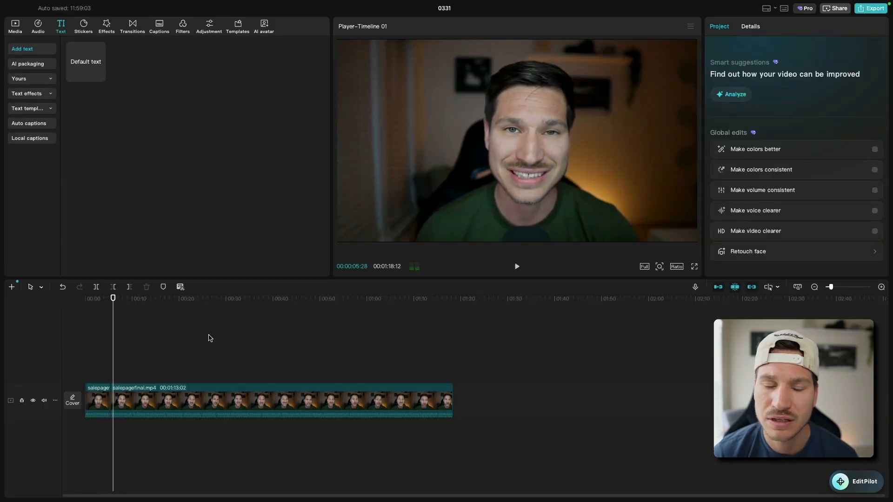